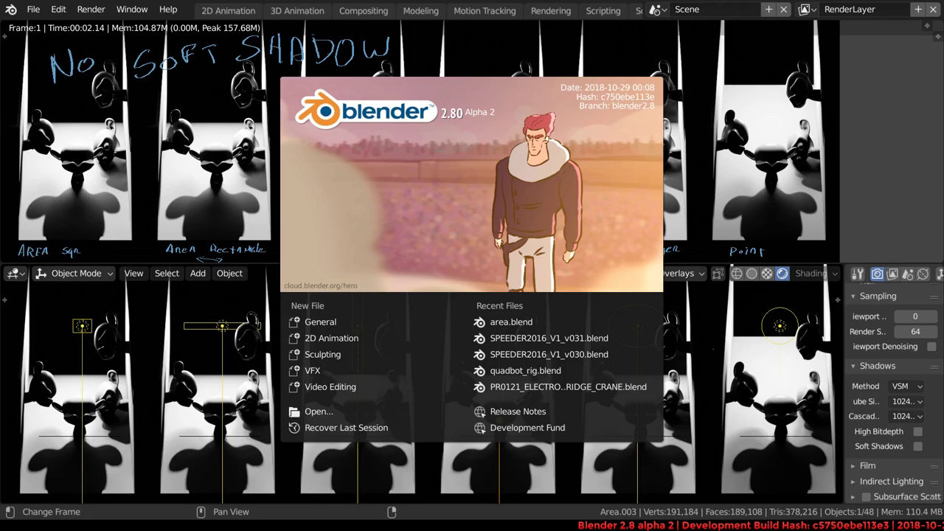
- Close the splash screen and rebalance the widths of the viewports and render settings
key("Escape")
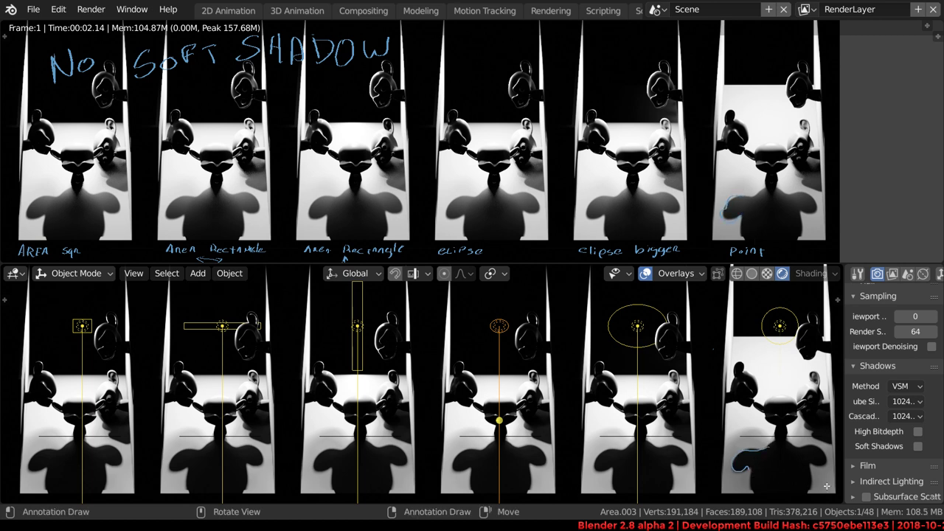
left_click_drag(845, 458, 613, 413)
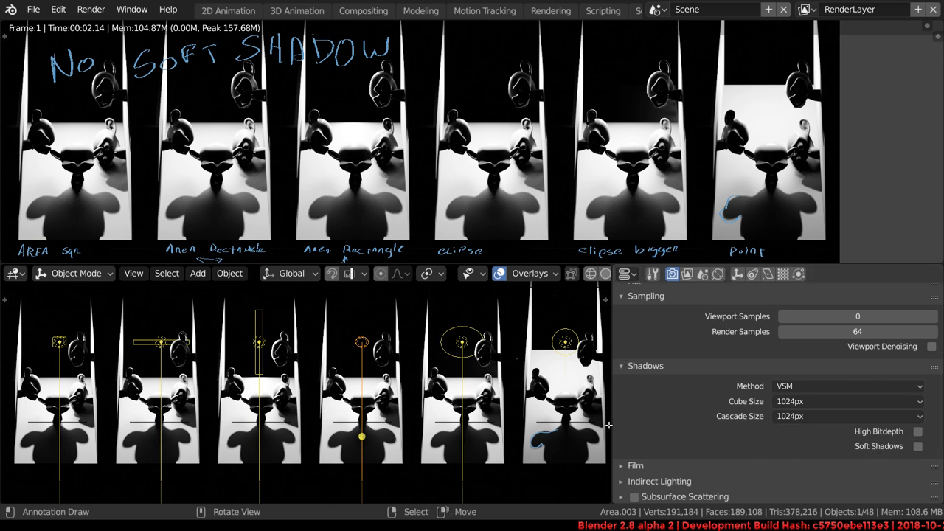
left_click_drag(612, 422, 787, 393)
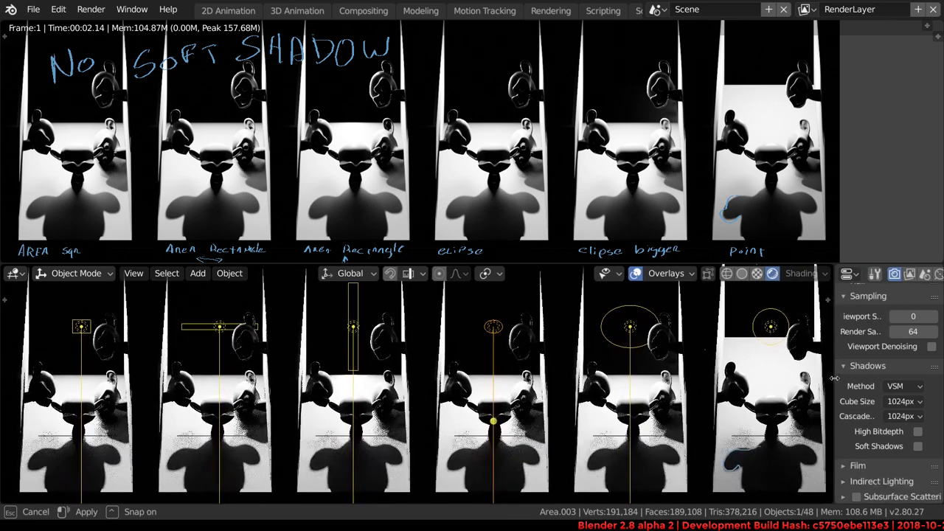
left_click_drag(787, 393, 839, 383)
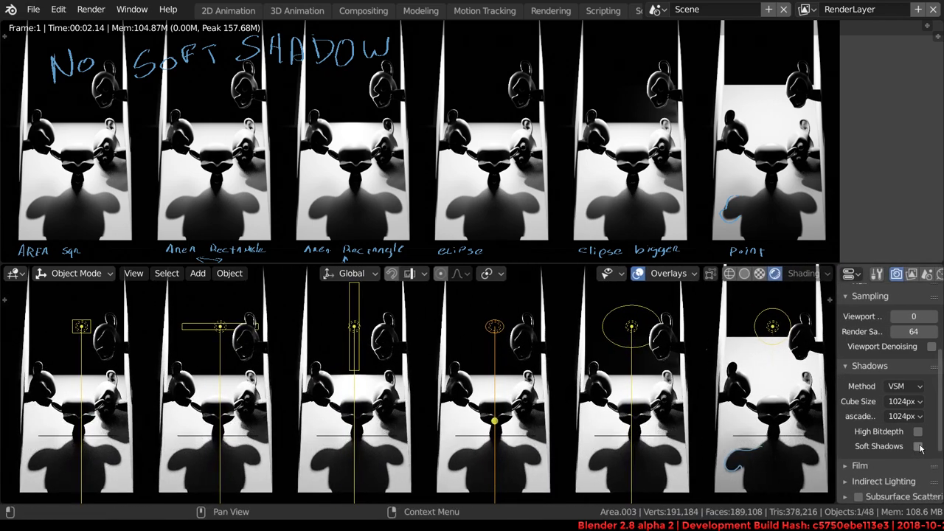
left_click(918, 446)
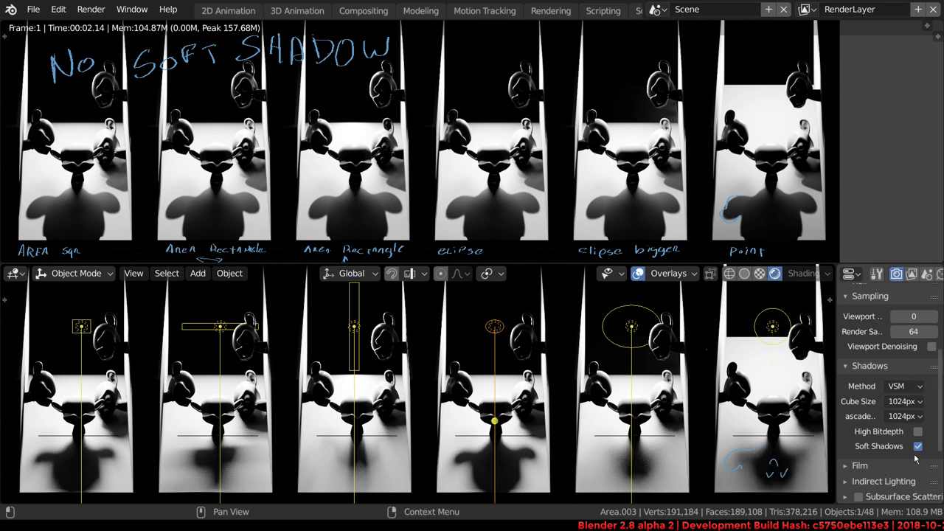
mouse_move(793, 463)
right_mouse_down()
mouse_move(775, 477)
mouse_move(738, 463)
right_mouse_up()
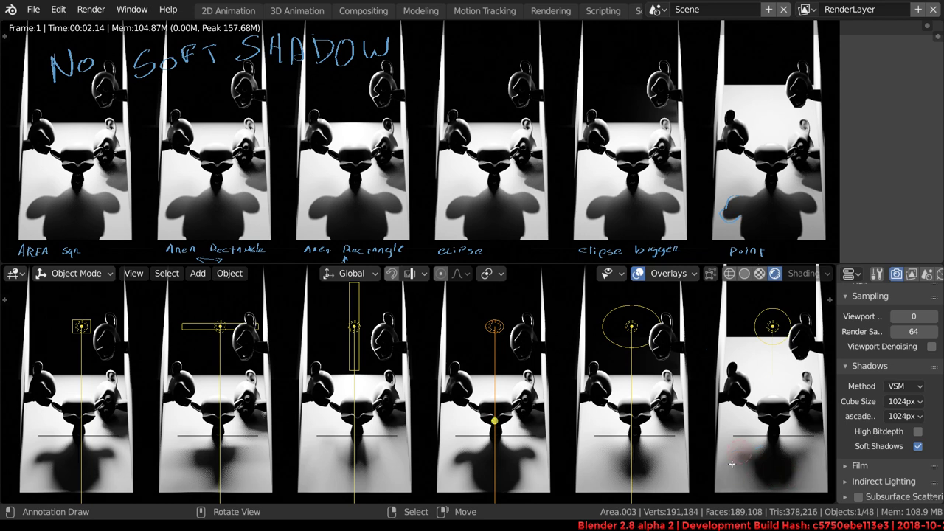
left_click(918, 447)
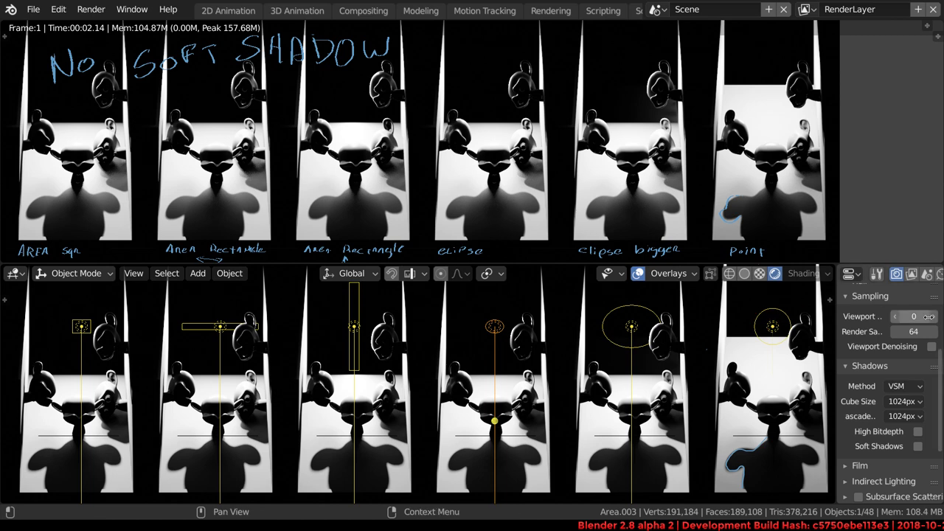
- Step viewport samples up to 4 while moving an object and sketching a stroke by the point-light shadow
left_click(934, 319)
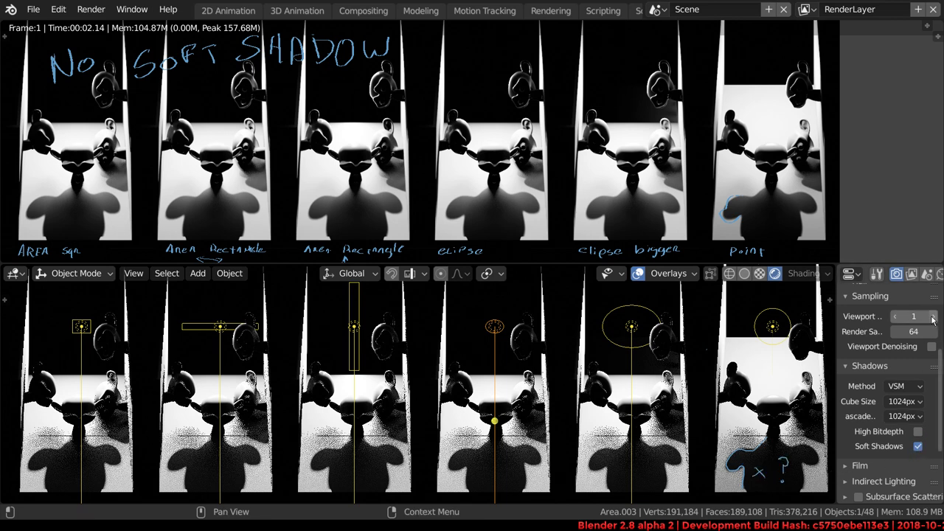
left_click(935, 317)
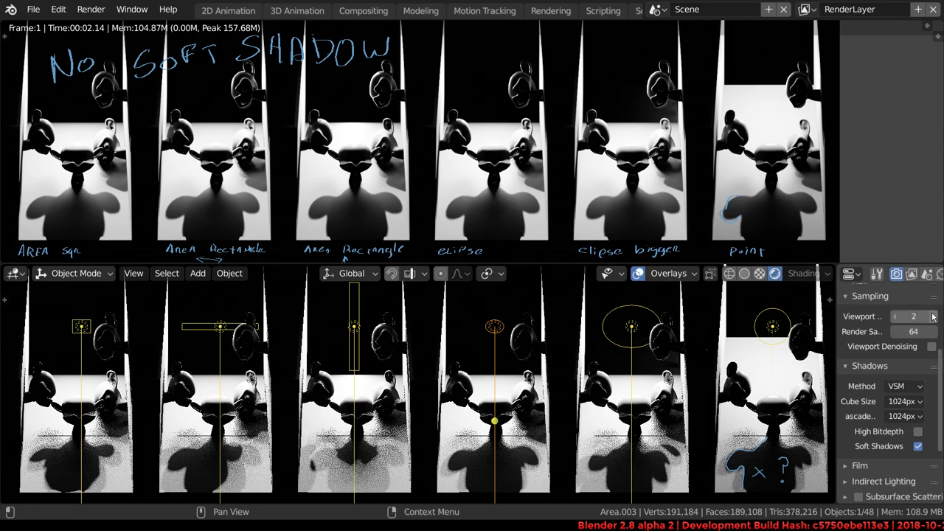
key("g")
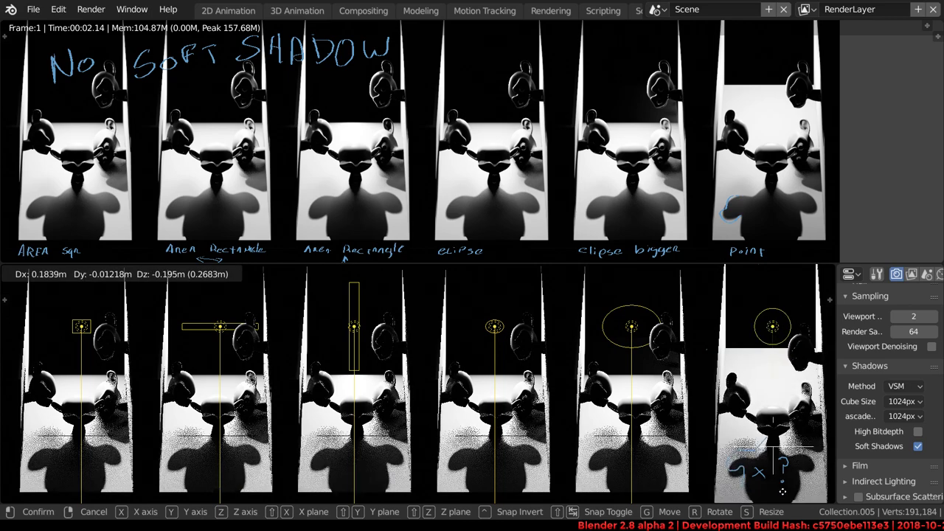
left_click(782, 491)
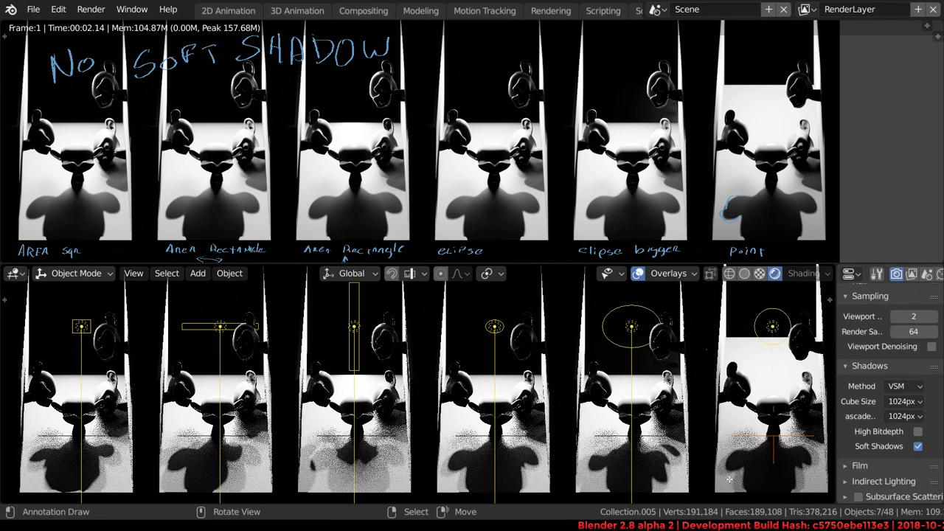
left_click_drag(736, 476, 726, 462)
left_click(934, 316)
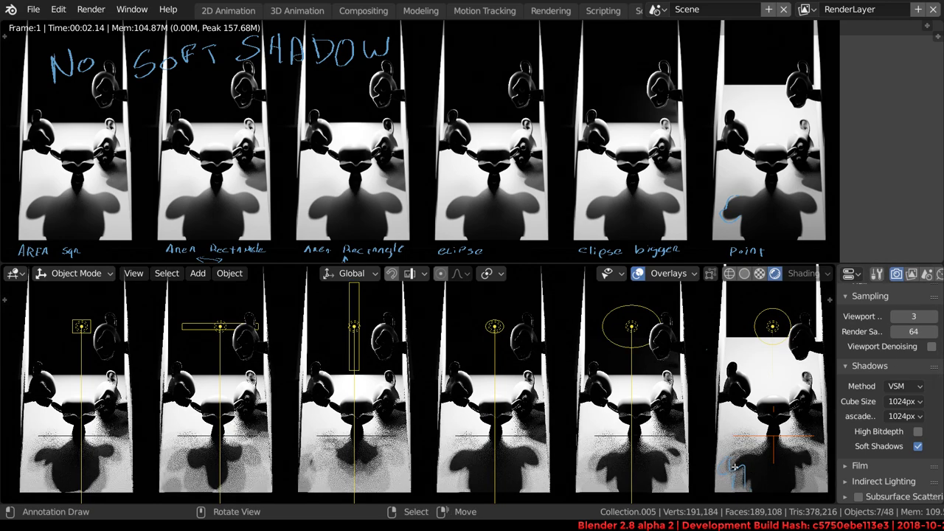
left_click_drag(735, 466, 771, 440)
left_click(934, 317)
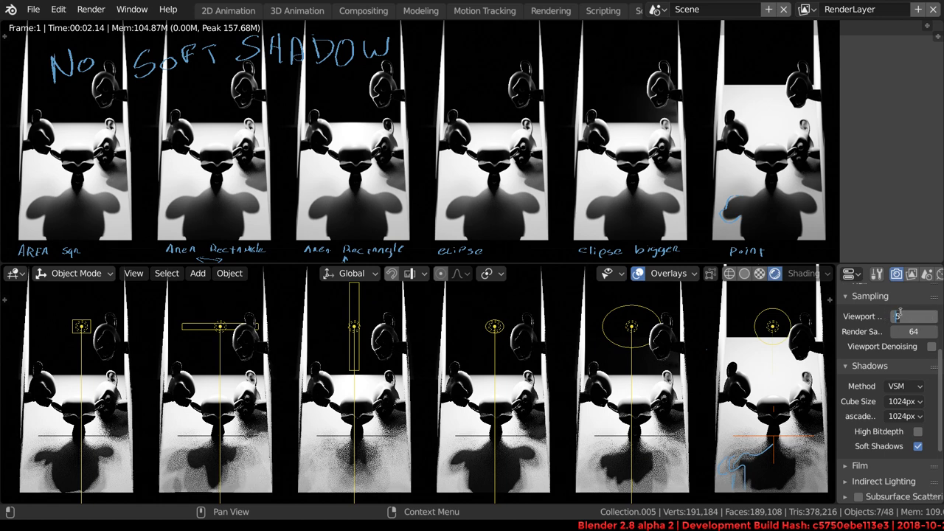
- Set viewport samples to 64, then 128, and undo the curved annotation stroke
type("64")
key("Return")
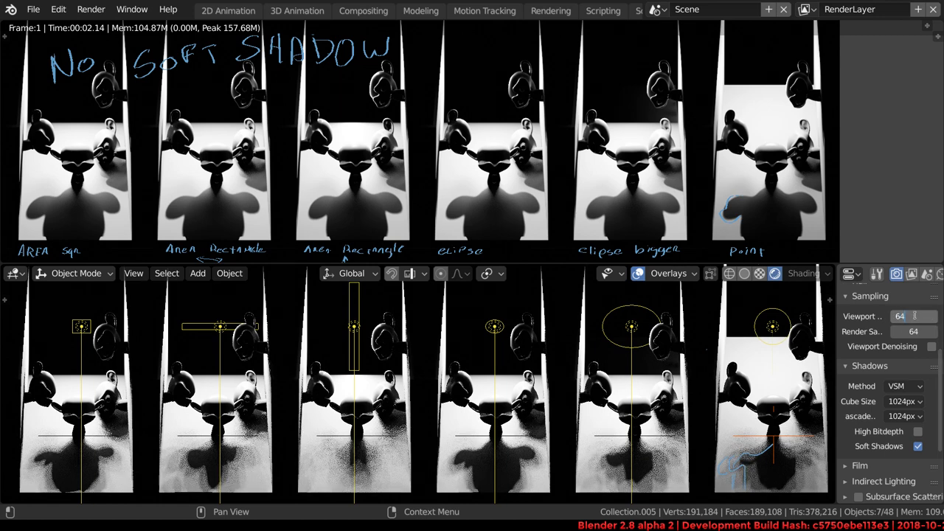
left_click(921, 314)
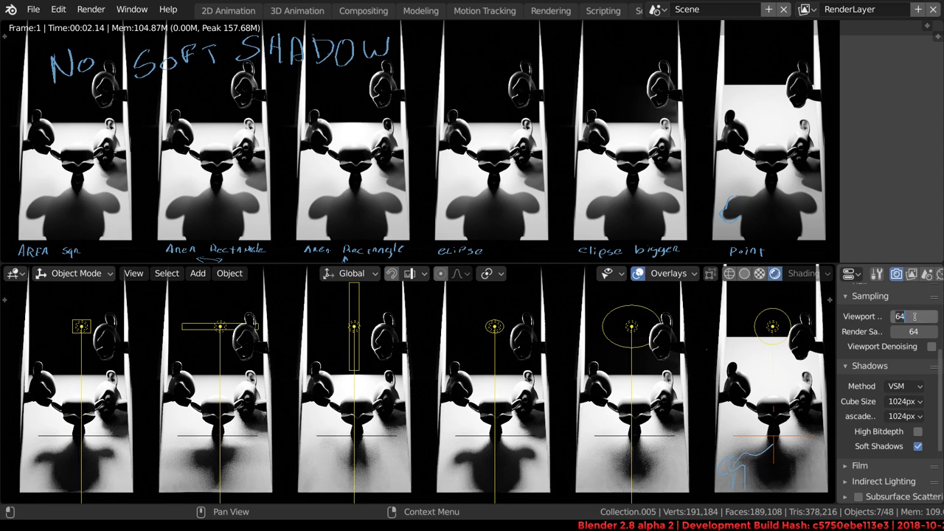
type("128")
key("Return")
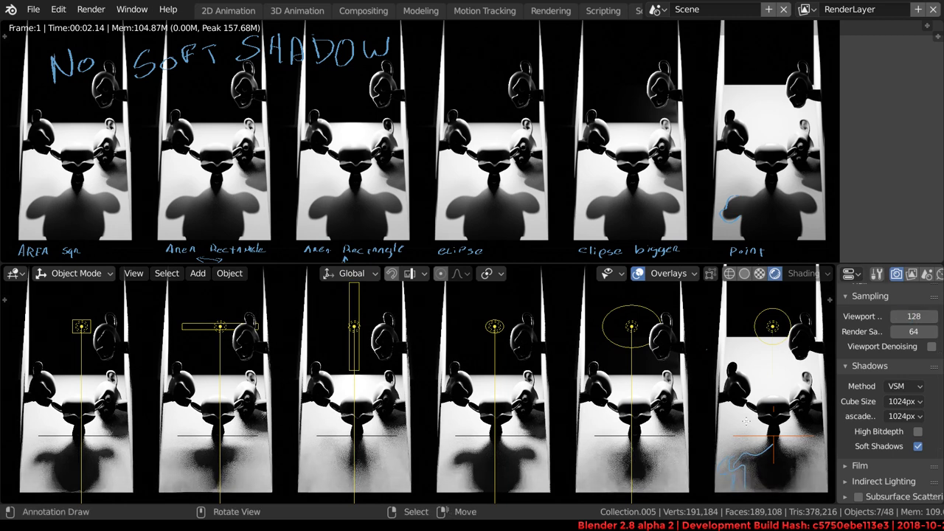
key("ctrl+z")
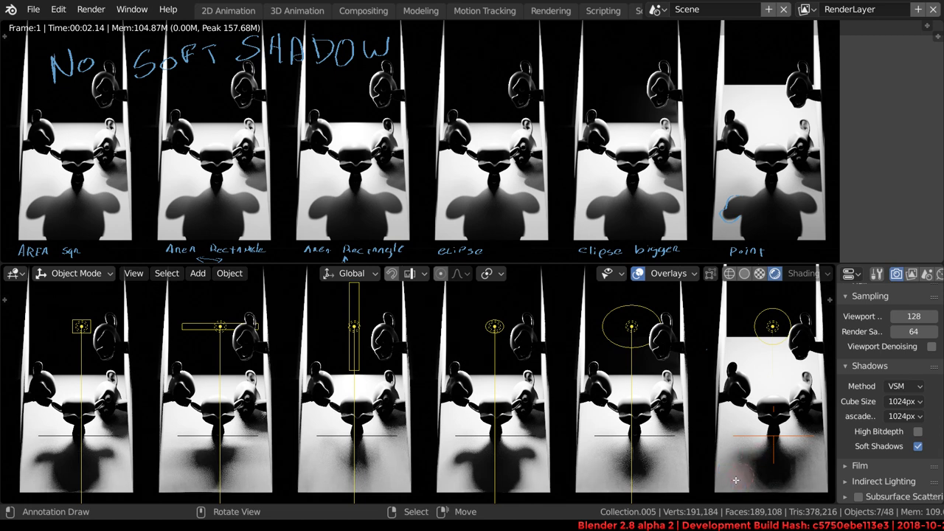
- Check the annotation layers in the viewport sidebar, then hide the sidebar again
key("n")
scroll(751, 382, "down", 5)
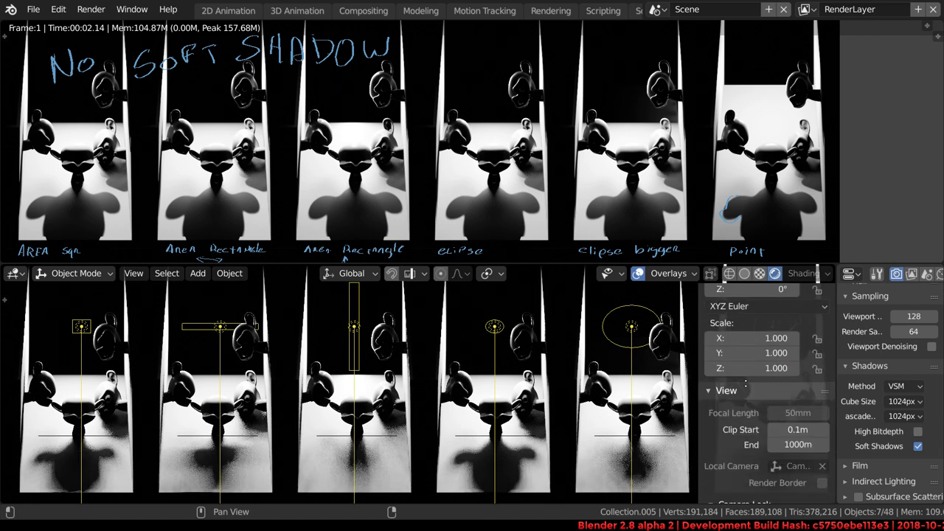
scroll(750, 382, "down", 5)
left_click(730, 499)
scroll(731, 473, "down", 4)
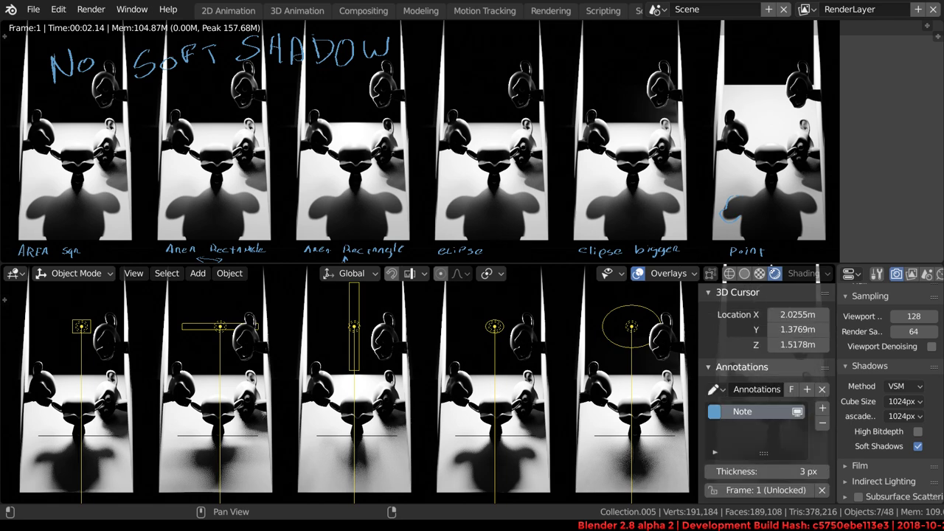
scroll(761, 464, "down", 1)
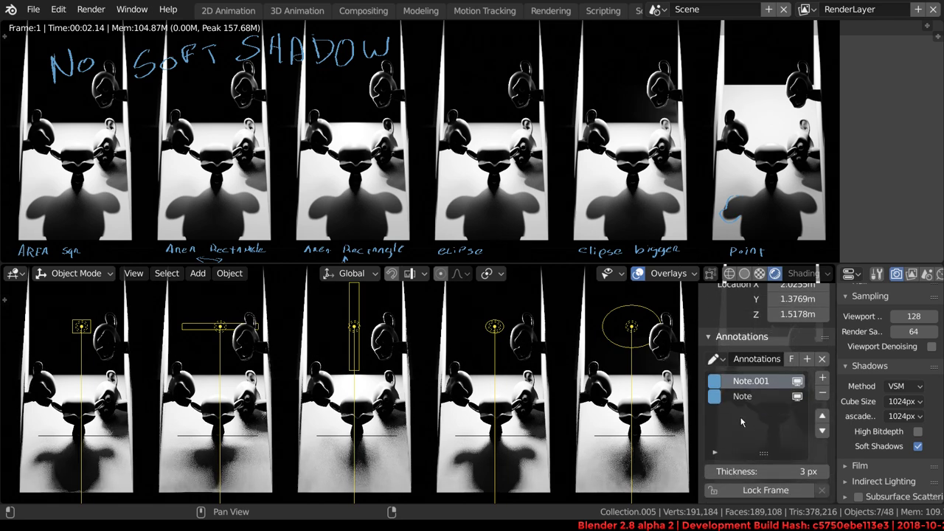
left_click_drag(767, 471, 809, 470)
key("n")
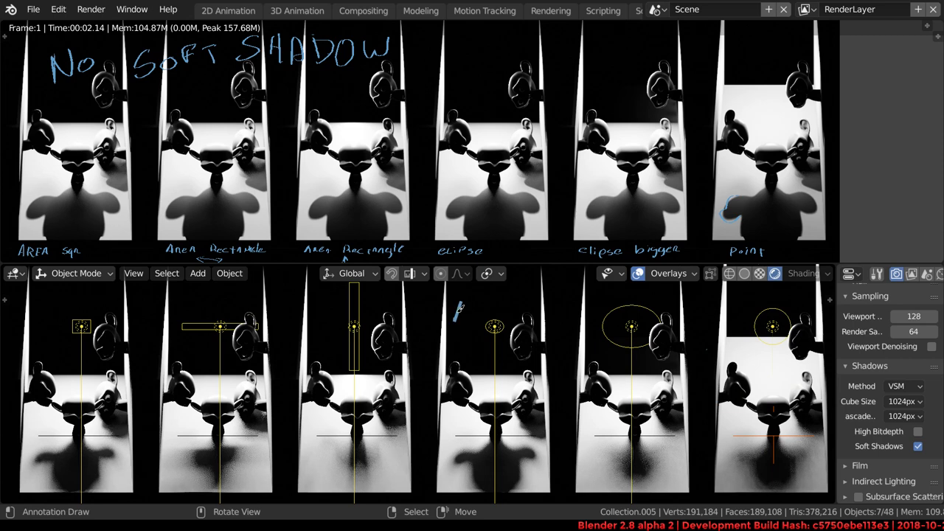
- Handwrite 'NOT REAL TIME' above the ellipse light, followed by three trailing dots
mouse_move(461, 304)
left_mouse_down()
mouse_move(525, 295)
mouse_move(515, 315)
mouse_move(593, 316)
left_mouse_up()
mouse_move(599, 315)
left_mouse_down()
mouse_move(615, 302)
mouse_move(689, 299)
left_mouse_up()
mouse_move(675, 301)
left_mouse_down()
mouse_move(676, 318)
mouse_move(700, 320)
mouse_move(716, 299)
mouse_move(741, 317)
mouse_move(764, 298)
left_mouse_up()
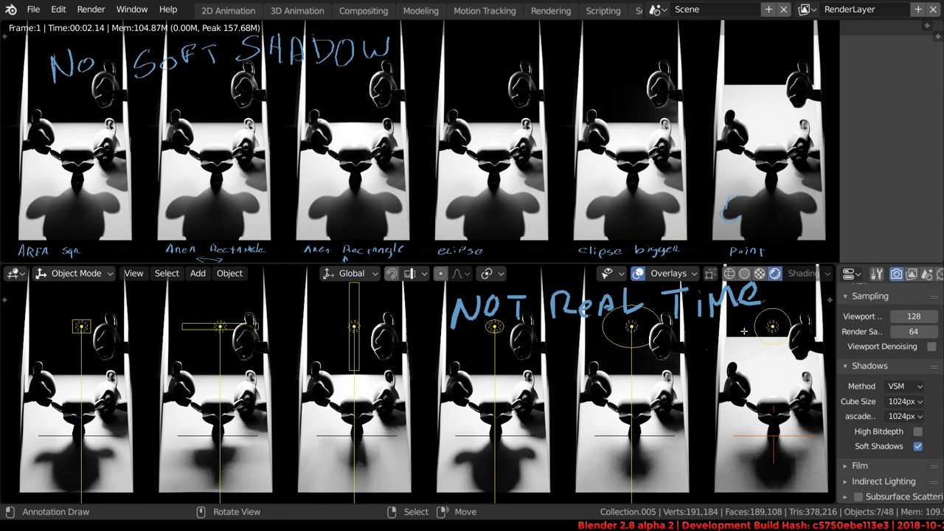
left_click(780, 305)
left_click(792, 305)
left_click(804, 306)
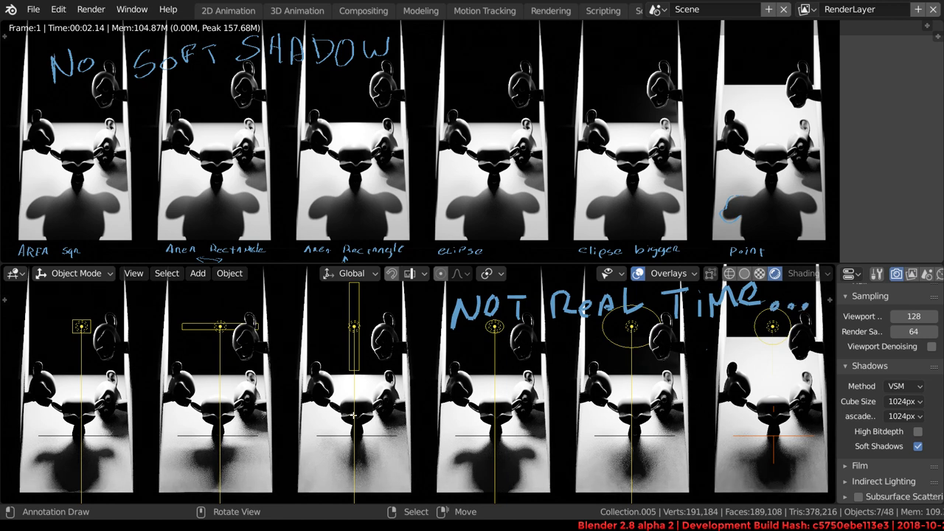
- Handwrite 'But Looks Great' beneath the NOT REAL TIME note
mouse_move(410, 352)
left_mouse_down()
mouse_move(421, 389)
mouse_move(462, 366)
left_mouse_up()
mouse_move(468, 340)
left_mouse_down()
mouse_move(469, 381)
mouse_move(487, 339)
mouse_move(525, 379)
mouse_move(540, 362)
left_mouse_up()
left_click_drag(559, 362, 594, 374)
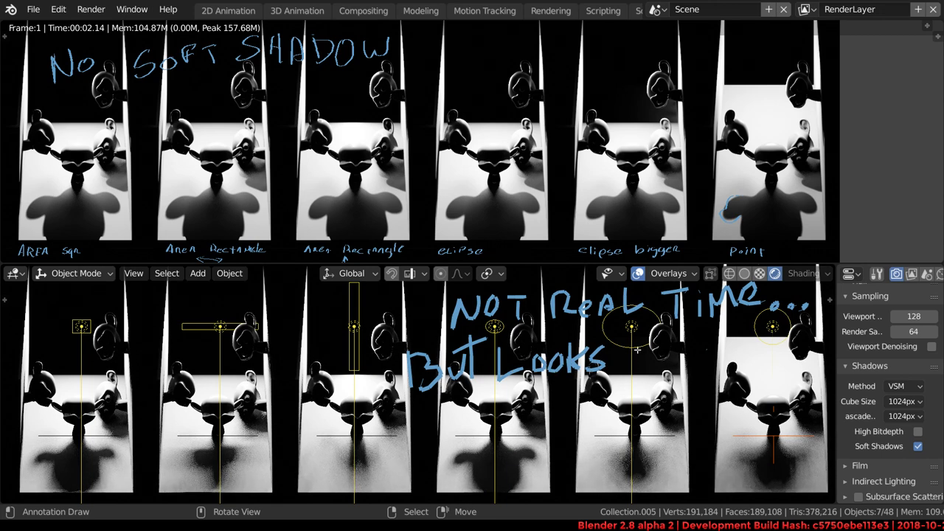
mouse_move(636, 346)
left_mouse_down()
mouse_move(631, 369)
mouse_move(674, 347)
mouse_move(680, 361)
left_mouse_up()
mouse_move(695, 361)
left_mouse_down()
mouse_move(707, 341)
mouse_move(713, 356)
mouse_move(734, 338)
left_mouse_up()
left_click_drag(726, 340, 722, 369)
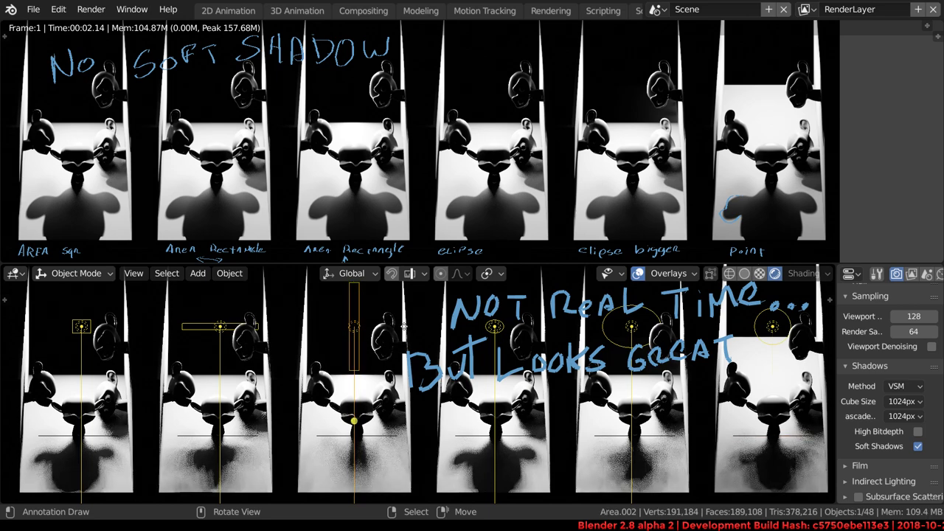
- Move the tall rectangle light, constrained to the global Y axis
key("g")
key("x")
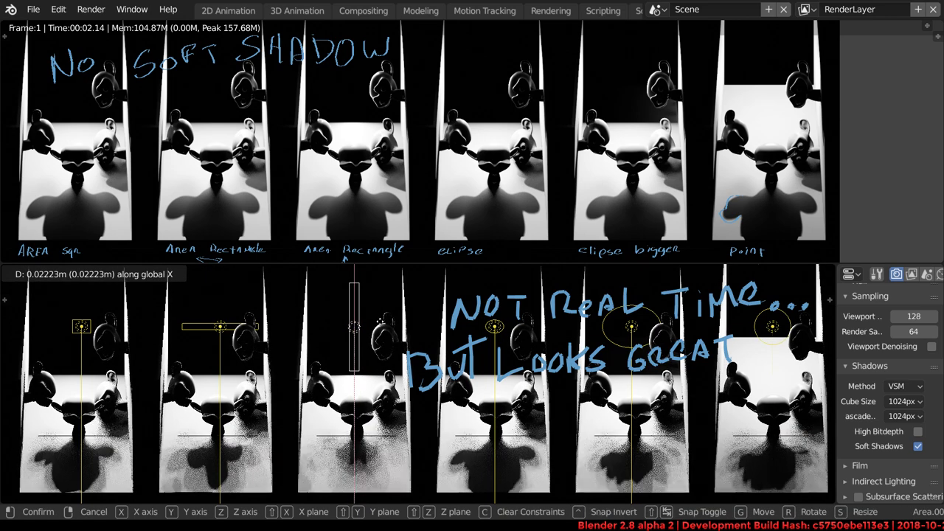
key("y")
left_click(354, 321)
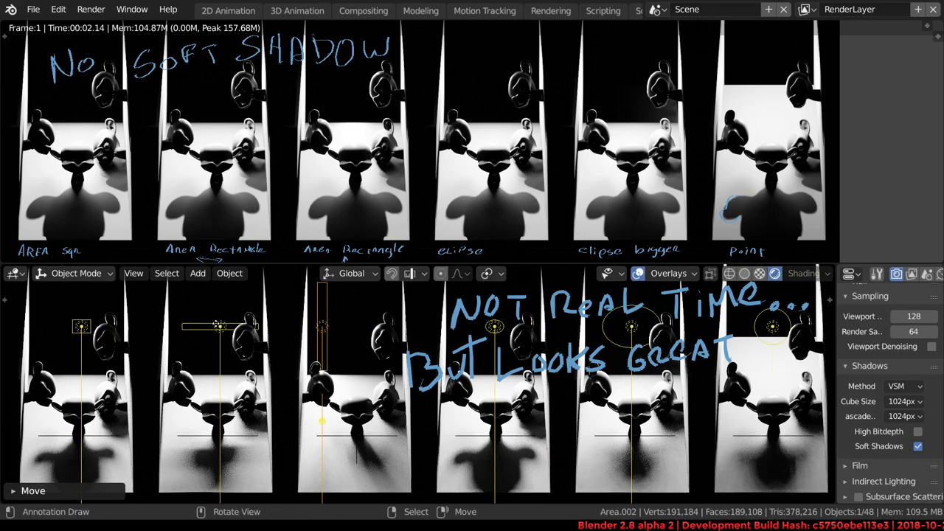
- Tilt the wide rectangle light around X and raise it, then nudge the square area light
key("r")
key("x")
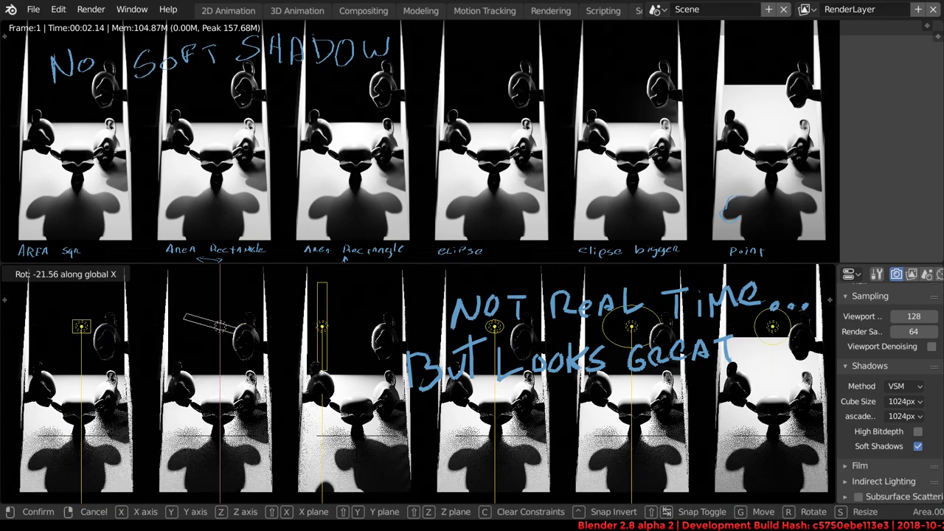
left_click(261, 317)
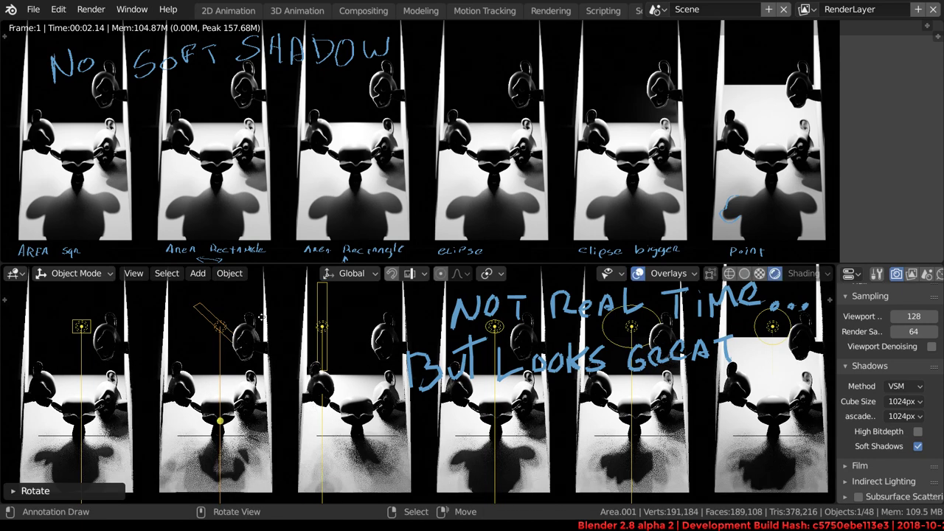
key("g")
left_click(330, 289)
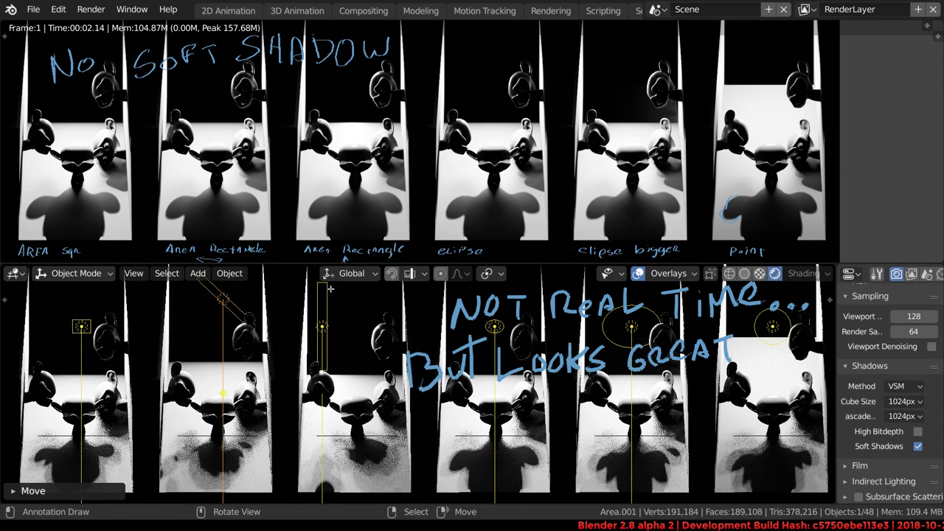
key("g")
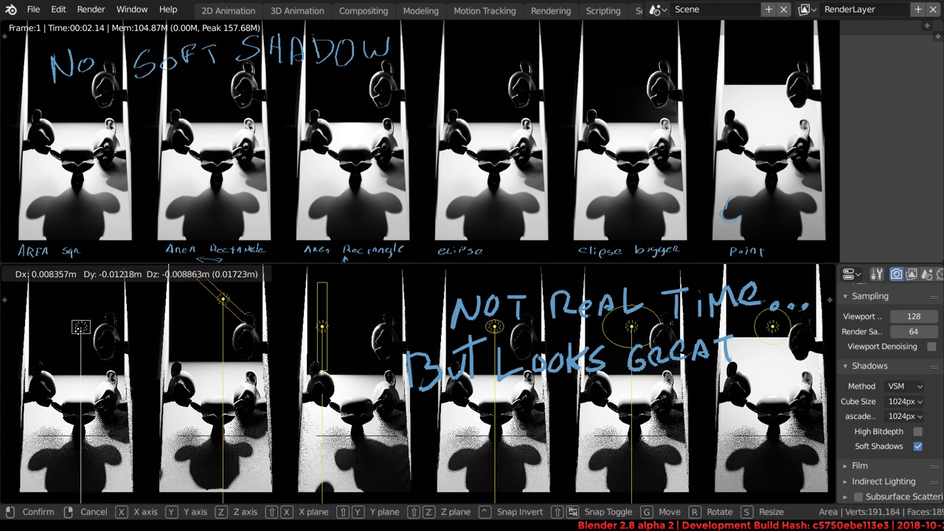
left_click(64, 342)
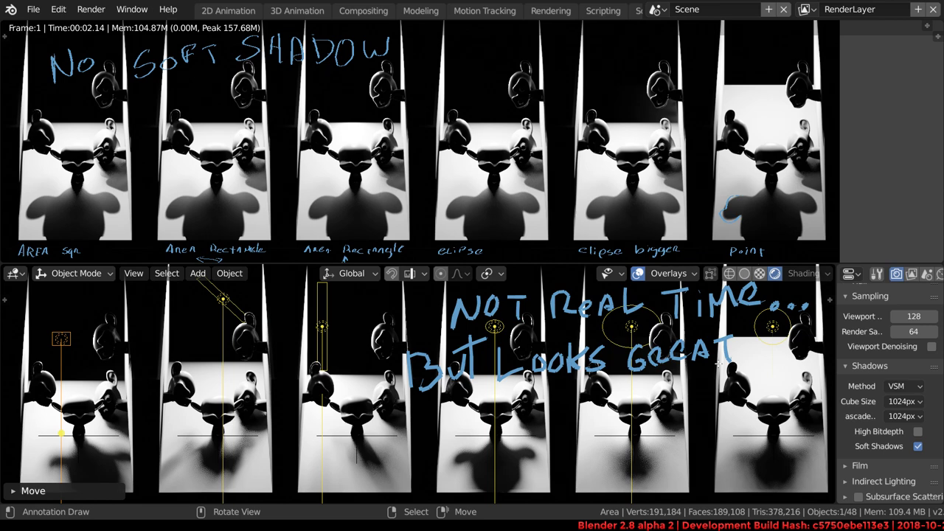
- Handwrite 'MORE SAMPLES' as the first line of a new note in the lower viewport
scroll(644, 366, "up", 3, "shift")
scroll(590, 346, "up", 2, "shift")
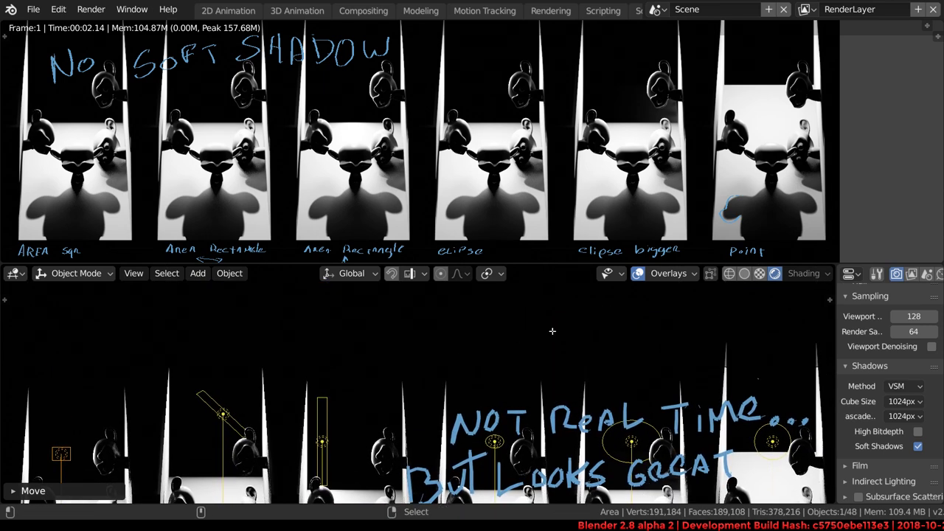
scroll(551, 331, "up", 1, "shift")
mouse_move(443, 304)
left_mouse_down()
mouse_move(440, 332)
mouse_move(486, 319)
mouse_move(532, 324)
left_mouse_up()
mouse_move(588, 306)
left_mouse_down()
mouse_move(569, 327)
mouse_move(612, 319)
mouse_move(665, 328)
mouse_move(667, 314)
left_mouse_up()
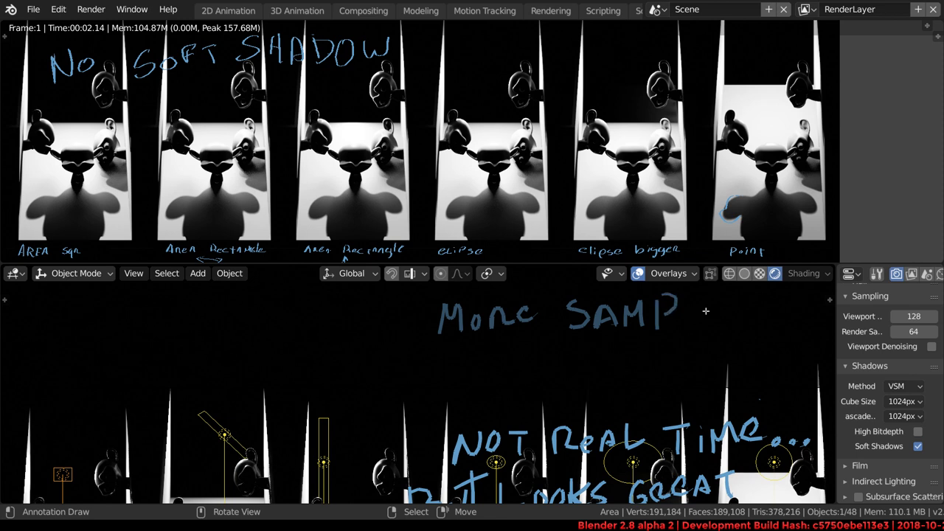
mouse_move(722, 297)
left_mouse_down()
mouse_move(737, 295)
mouse_move(747, 328)
mouse_move(820, 313)
mouse_move(812, 322)
left_mouse_up()
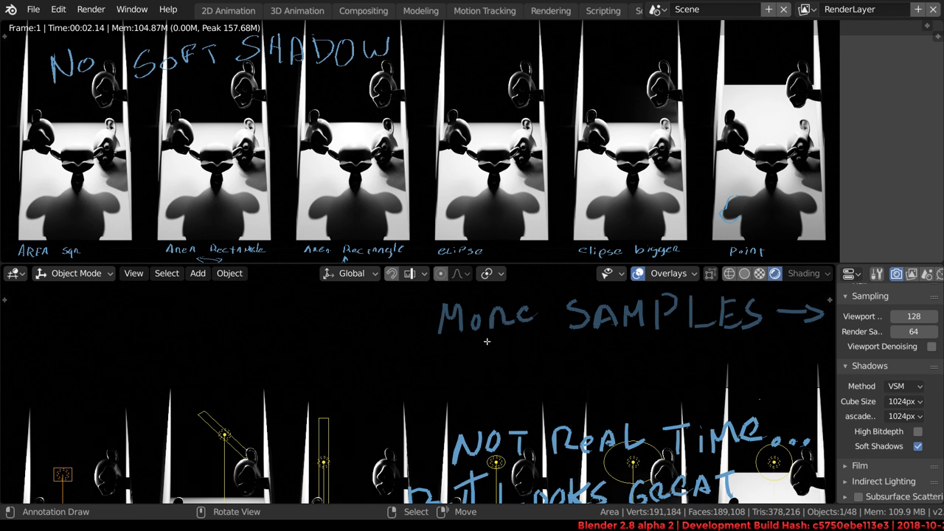
- Write '→ MORE smooth Shadow' on the second line, erasing a mistaken stroke
mouse_move(477, 358)
left_mouse_down()
mouse_move(507, 390)
mouse_move(501, 382)
left_mouse_up()
left_click_drag(517, 348, 530, 376)
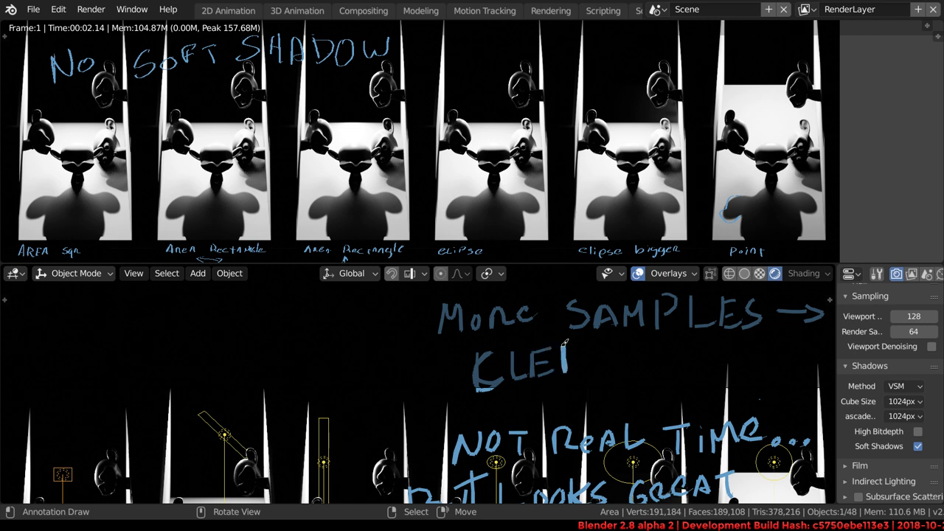
mouse_move(567, 369)
left_mouse_down()
mouse_move(586, 339)
mouse_move(548, 369)
mouse_move(513, 362)
mouse_move(480, 379)
mouse_move(461, 373)
left_mouse_up()
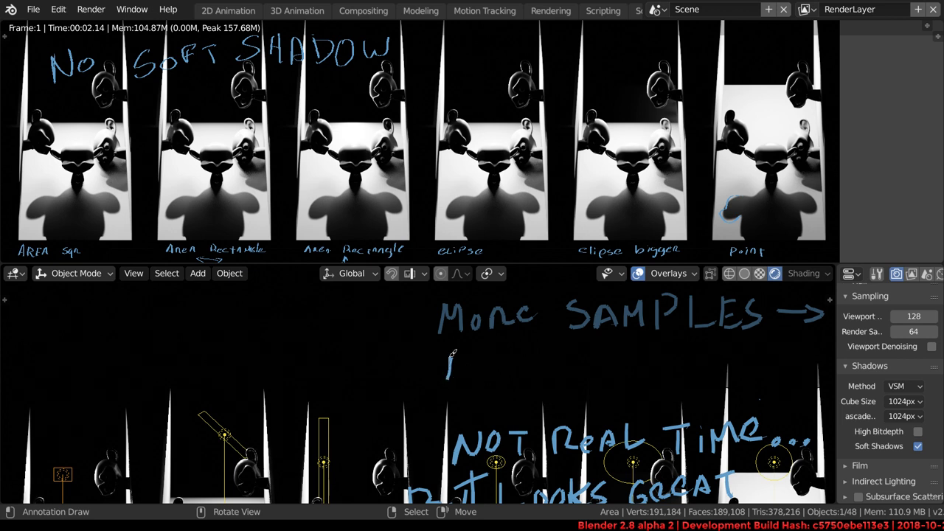
mouse_move(447, 378)
left_mouse_down()
mouse_move(476, 377)
mouse_move(485, 363)
mouse_move(543, 372)
left_mouse_up()
mouse_move(590, 354)
left_mouse_down()
mouse_move(574, 372)
mouse_move(659, 356)
mouse_move(678, 366)
left_mouse_up()
left_click_drag(670, 351, 748, 363)
mouse_move(749, 354)
left_mouse_down()
mouse_move(760, 347)
mouse_move(781, 361)
mouse_move(801, 340)
mouse_move(837, 343)
left_mouse_up()
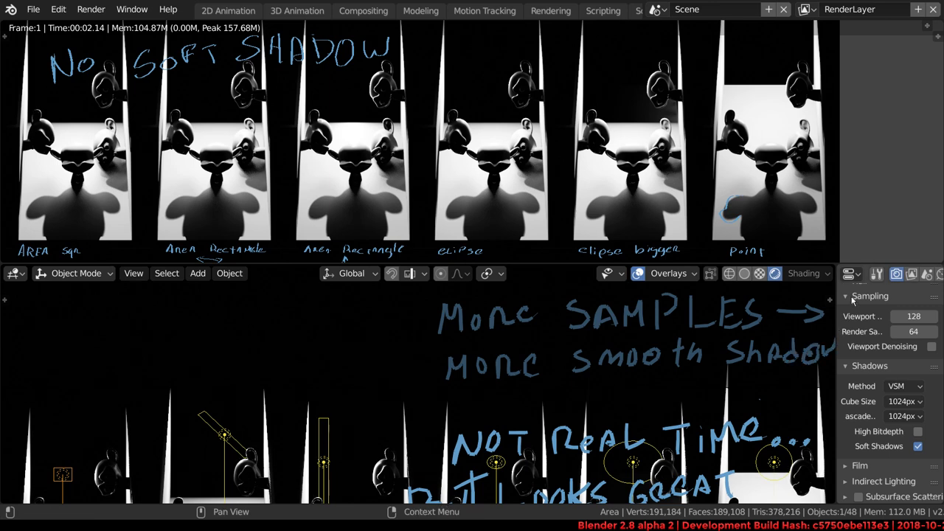
mouse_move(442, 459)
middle_mouse_down()
mouse_move(645, 351)
mouse_move(529, 333)
mouse_move(549, 359)
middle_mouse_up()
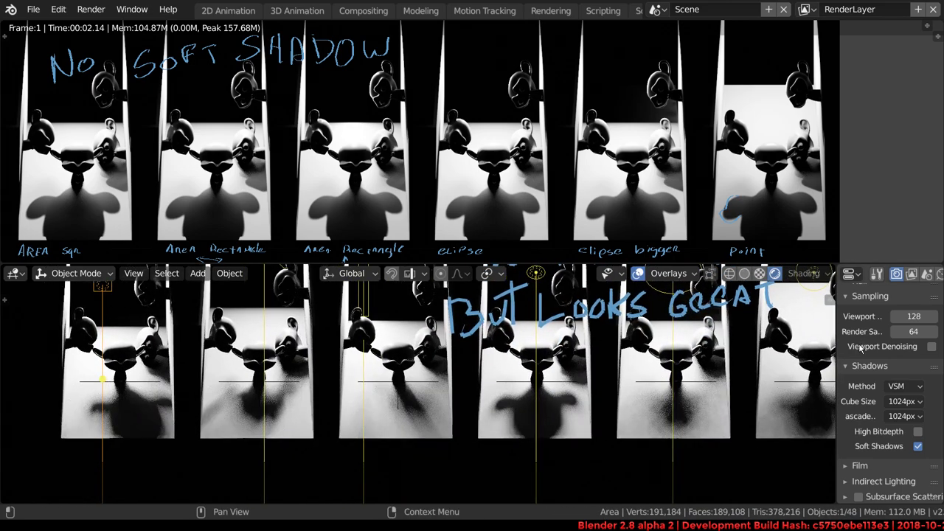
- Nudge viewport samples up to 139, then enter 0 so the soft shadows turn grainy
left_click(934, 317)
left_click(934, 317)
left_click(934, 317)
left_click(934, 317)
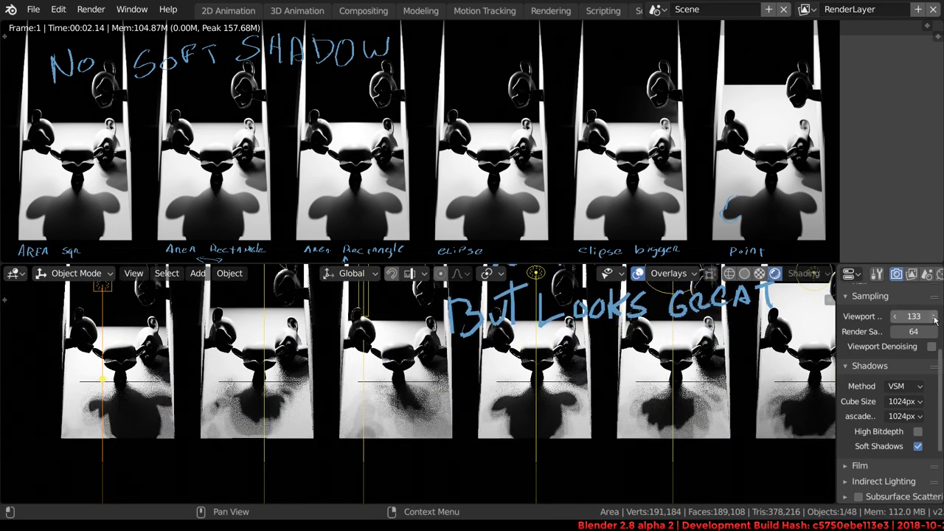
left_click(935, 316)
left_click(934, 316)
left_click(934, 316)
left_click(934, 316)
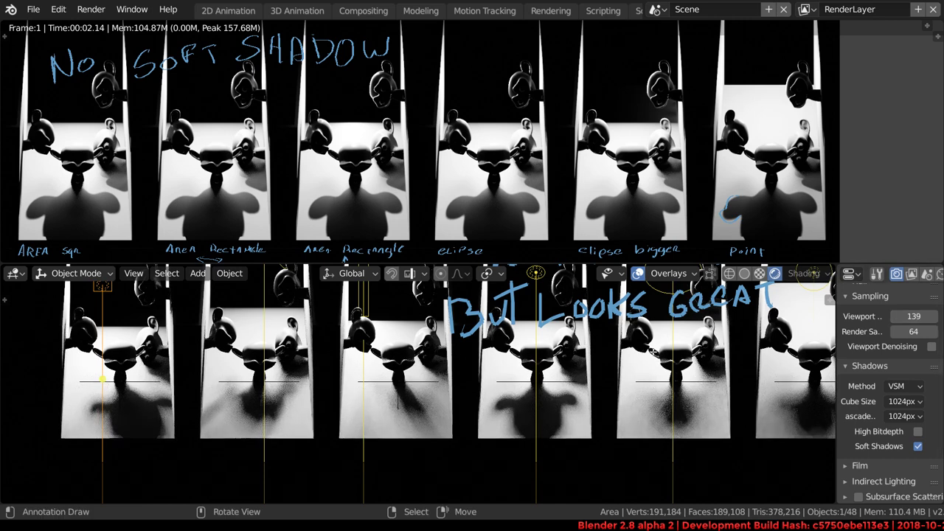
left_click(916, 316)
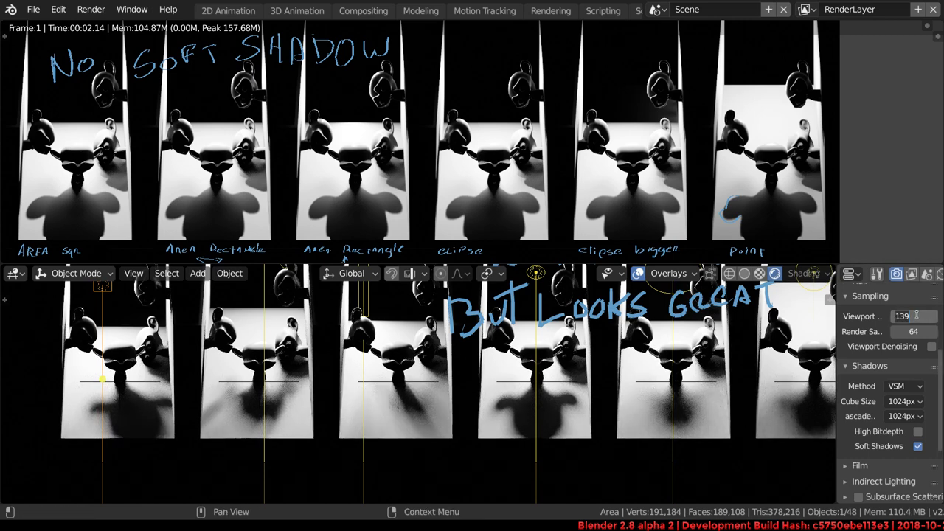
type("0")
key("Return")
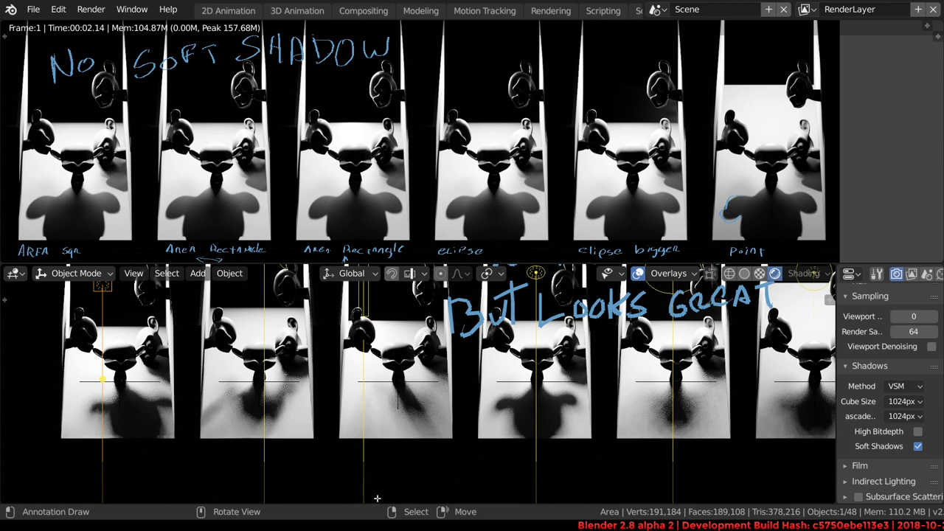
middle_click_drag(469, 337, 430, 385, "shift")
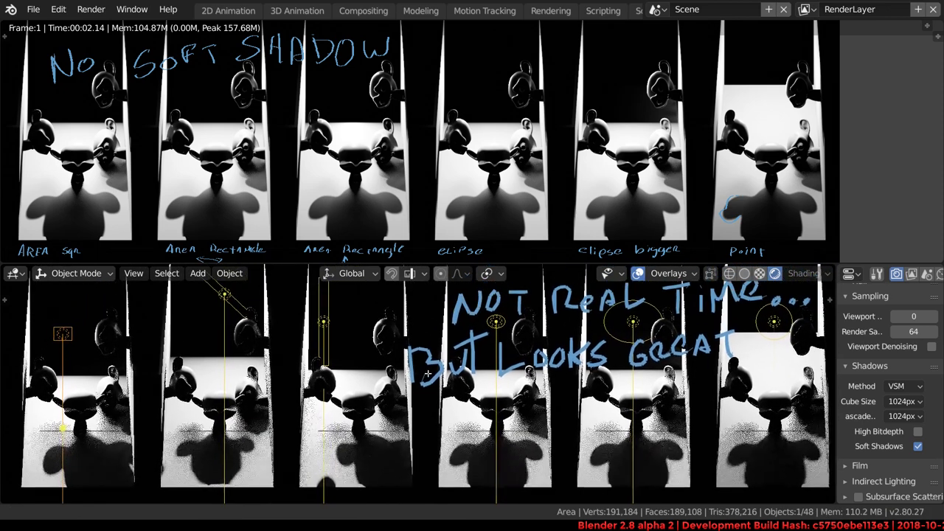